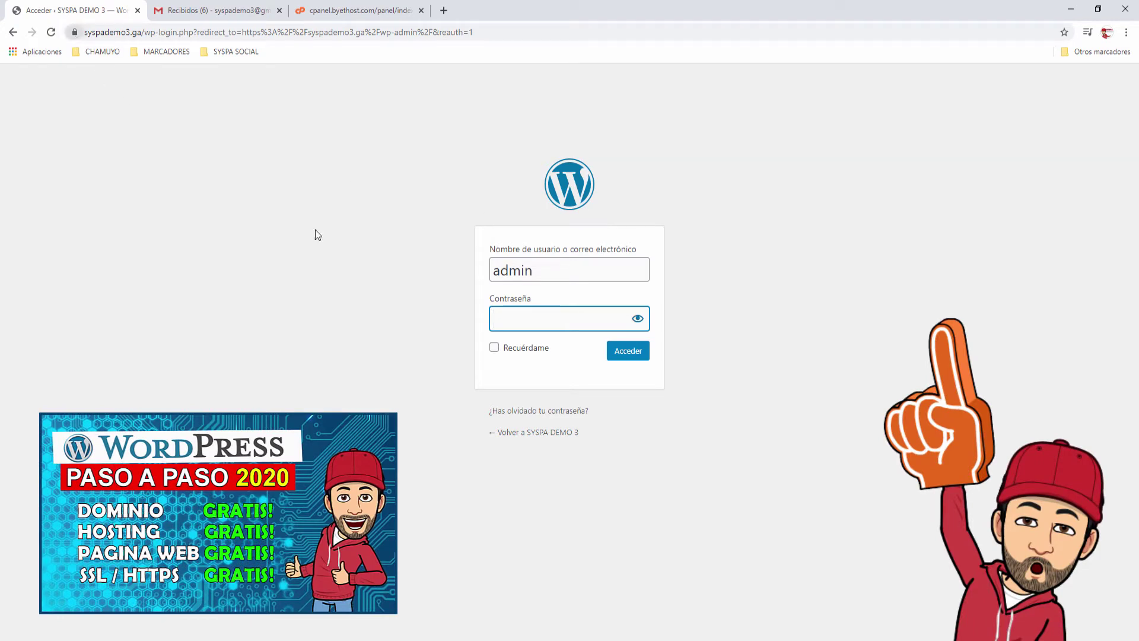
Step: Enter the admin account password in the Contraseña field and submit the login form
{"action": "type", "text": "********"}
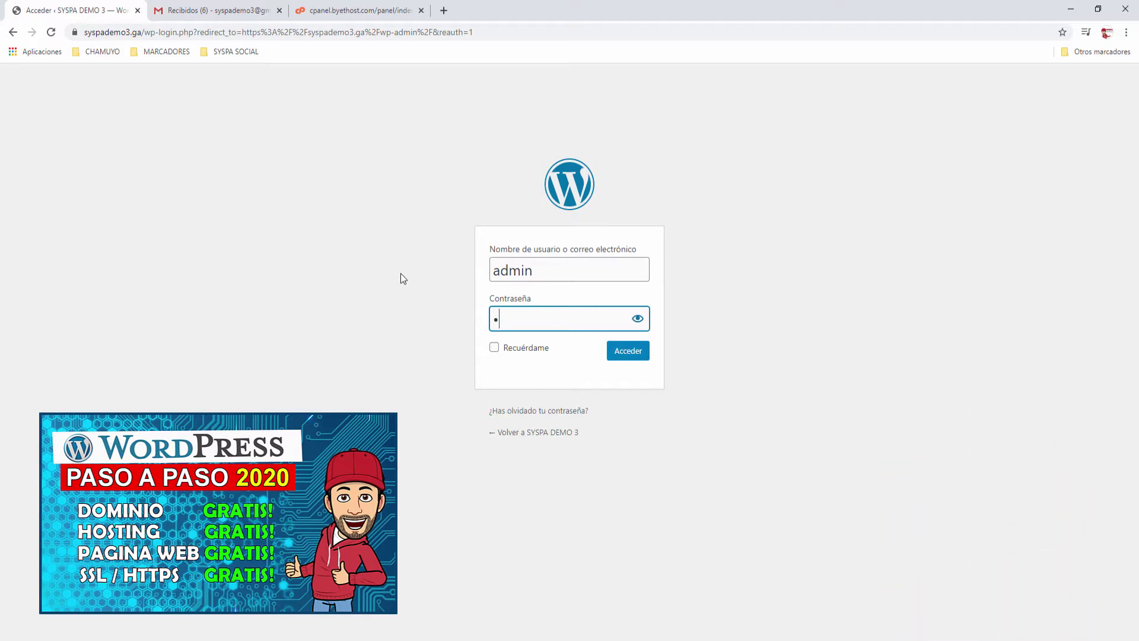
{"action": "key", "text": "Return"}
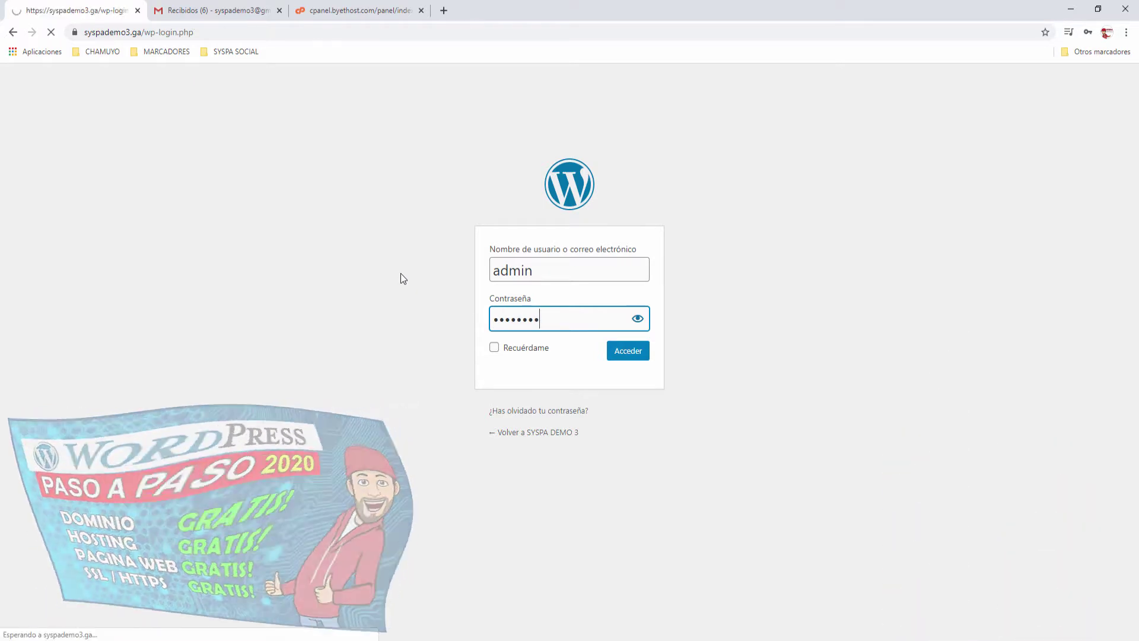
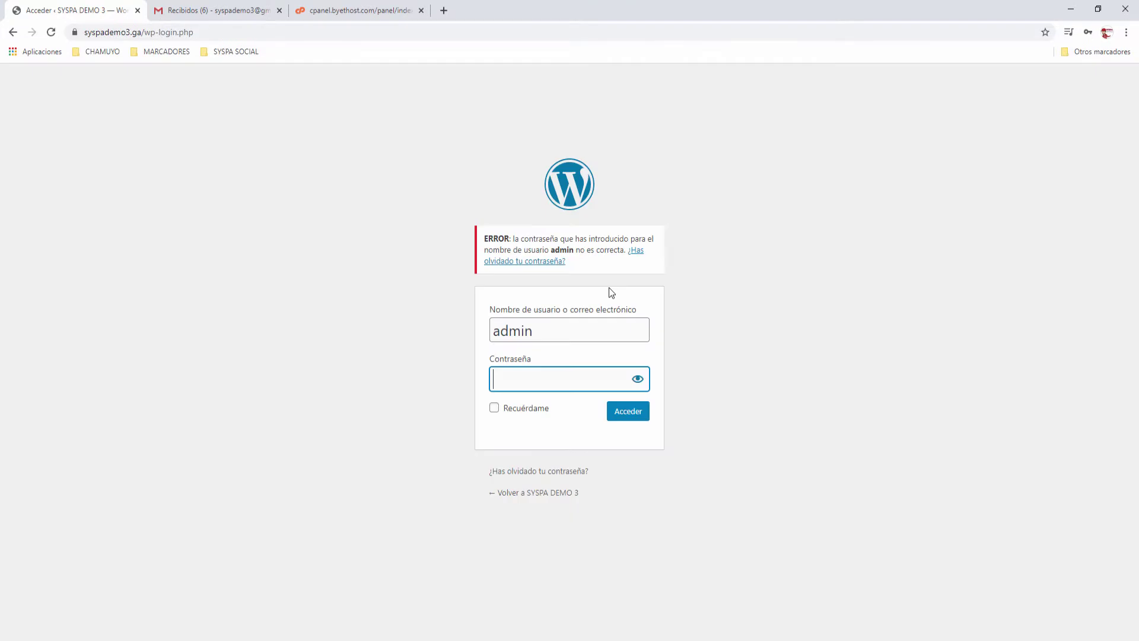
Step: Request a new password for the 'admin' user from the WordPress lost-password page
{"action": "left_click", "coordinate": [534, 472]}
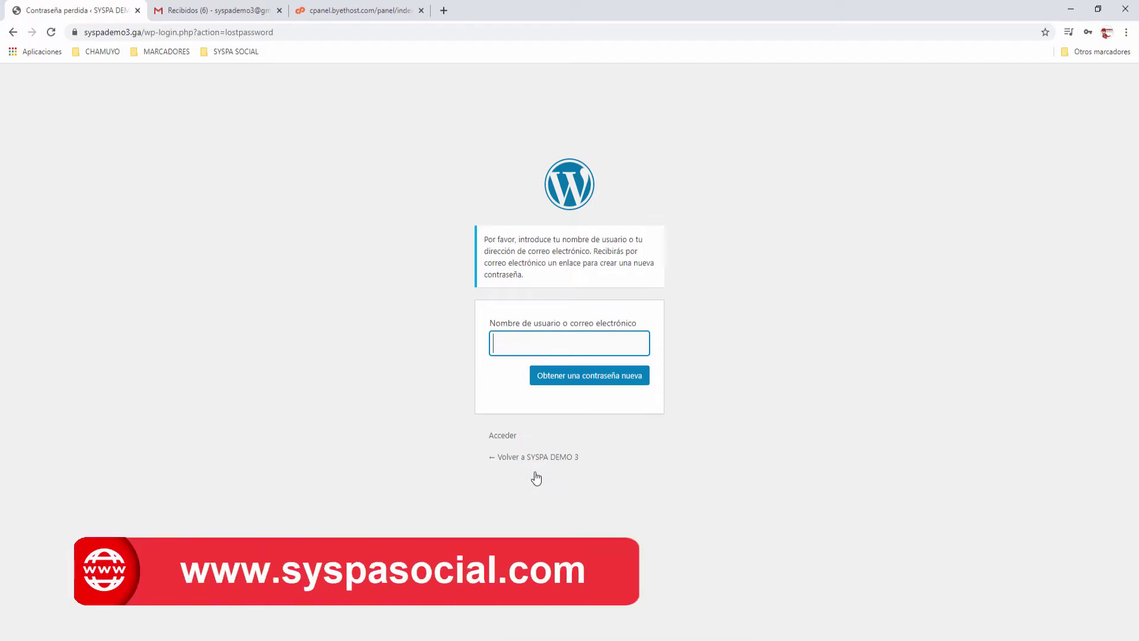
{"action": "type", "text": "admin"}
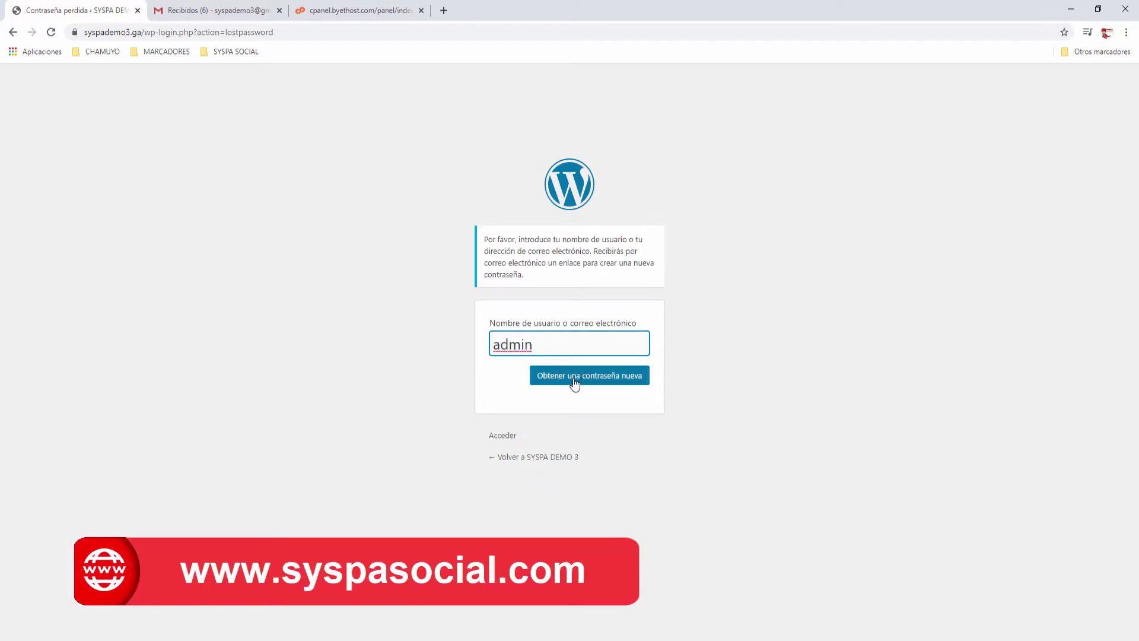
{"action": "left_click", "coordinate": [599, 384]}
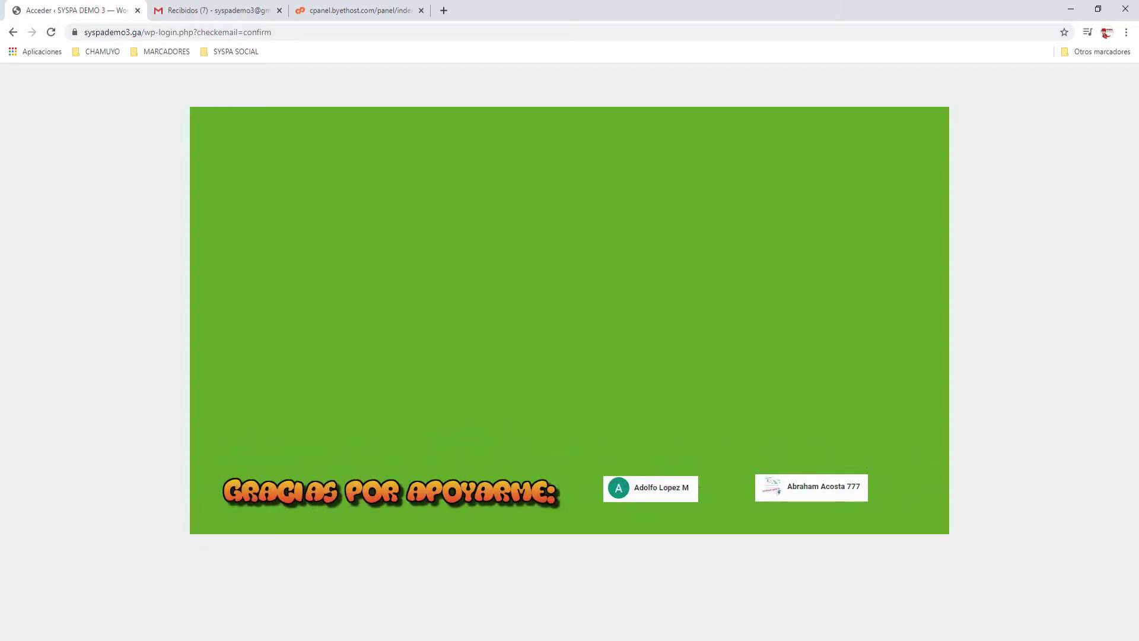
Step: Open the 'Restablecer la contraseña' e-mail in Gmail and follow its reset link
{"action": "left_click", "coordinate": [233, 14]}
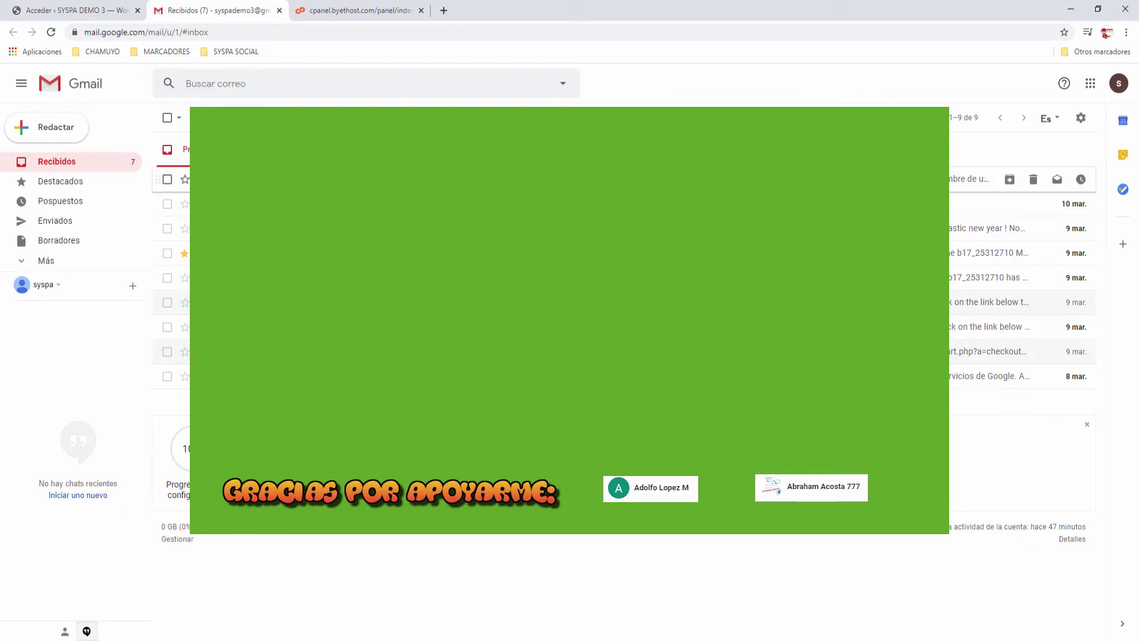
{"action": "left_click", "coordinate": [475, 179]}
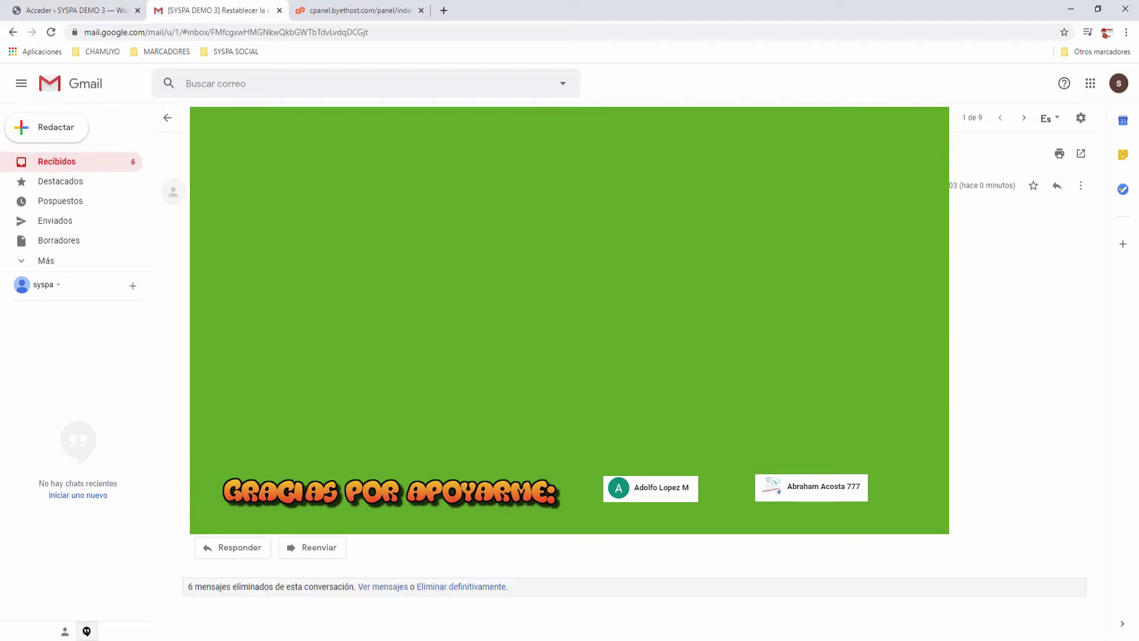
{"action": "left_click", "coordinate": [309, 315]}
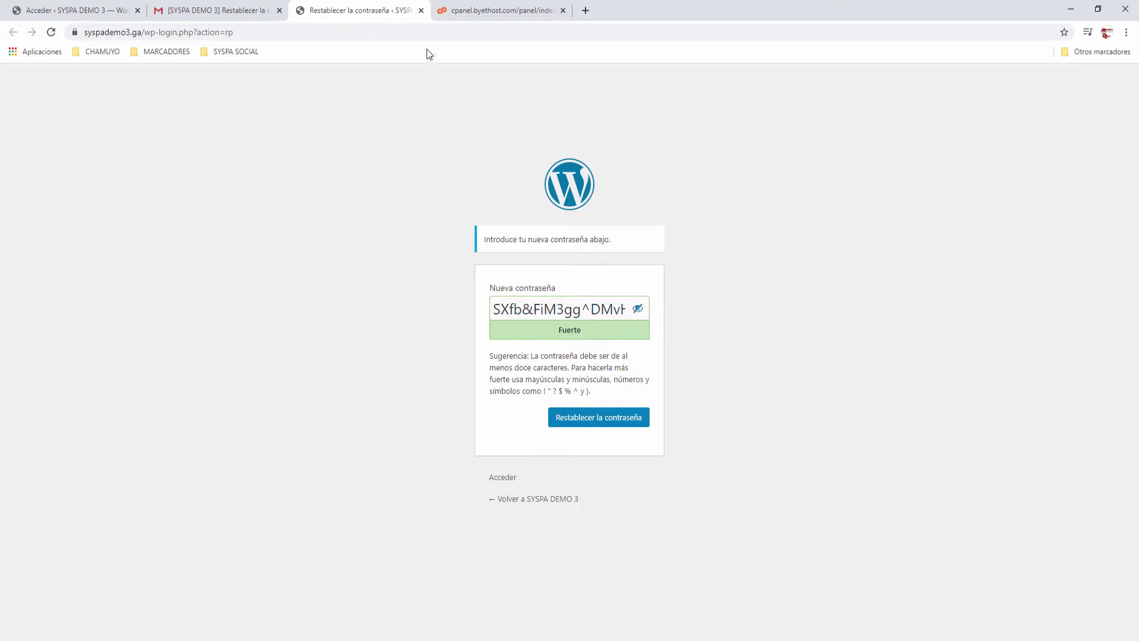
Step: Close the new-password and Gmail tabs, then return to the byethost vistapanel tab
{"action": "left_click", "coordinate": [421, 10]}
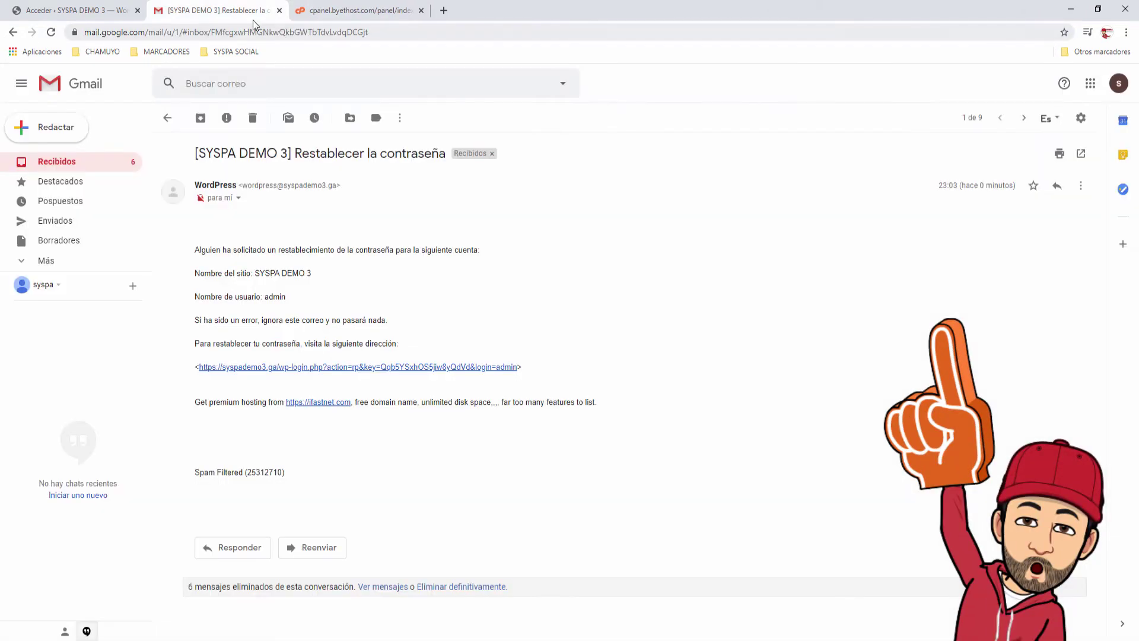
{"action": "left_click", "coordinate": [279, 10]}
{"action": "left_click", "coordinate": [93, 9]}
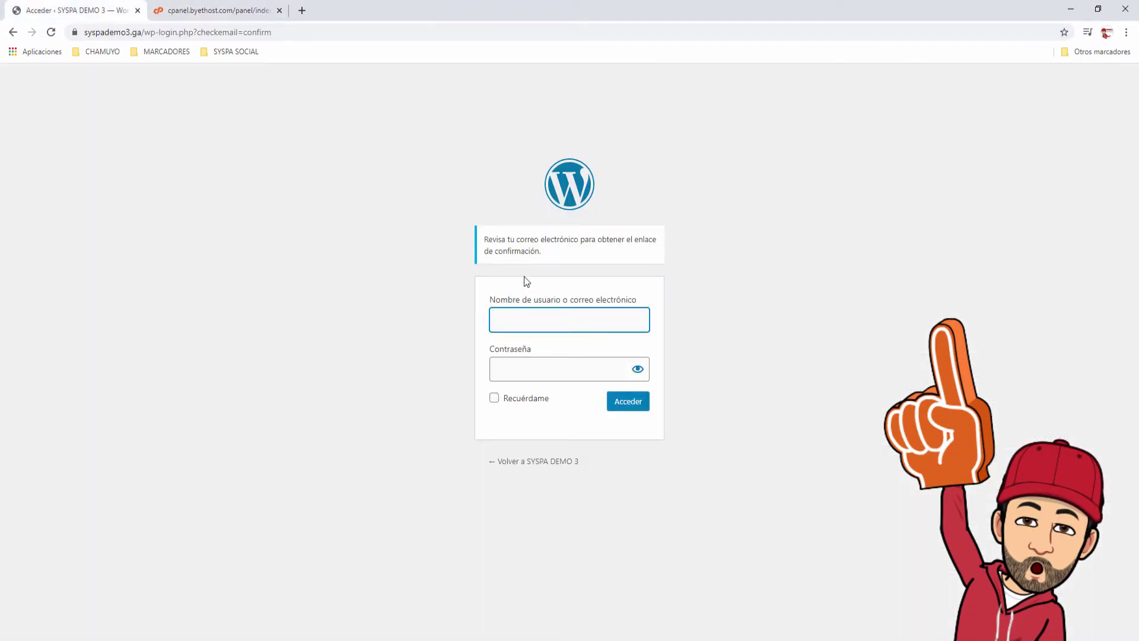
{"action": "left_click", "coordinate": [180, 14]}
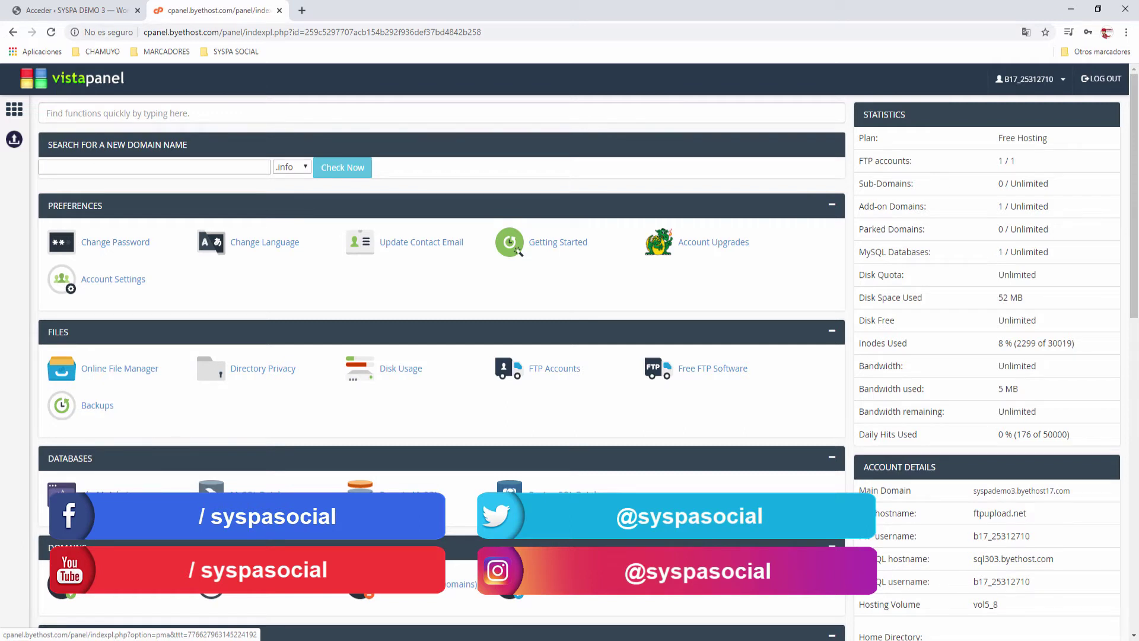
{"action": "left_click", "coordinate": [108, 496]}
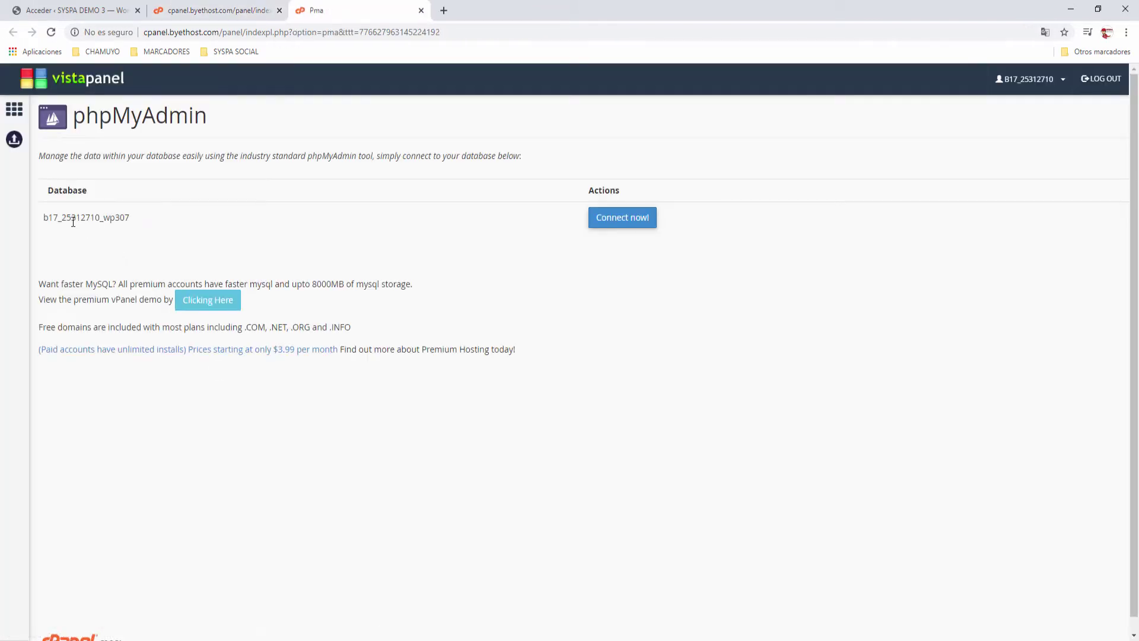
{"action": "left_click_drag", "start_coordinate": [132, 218], "coordinate": [43, 218]}
{"action": "left_click", "coordinate": [15, 111]}
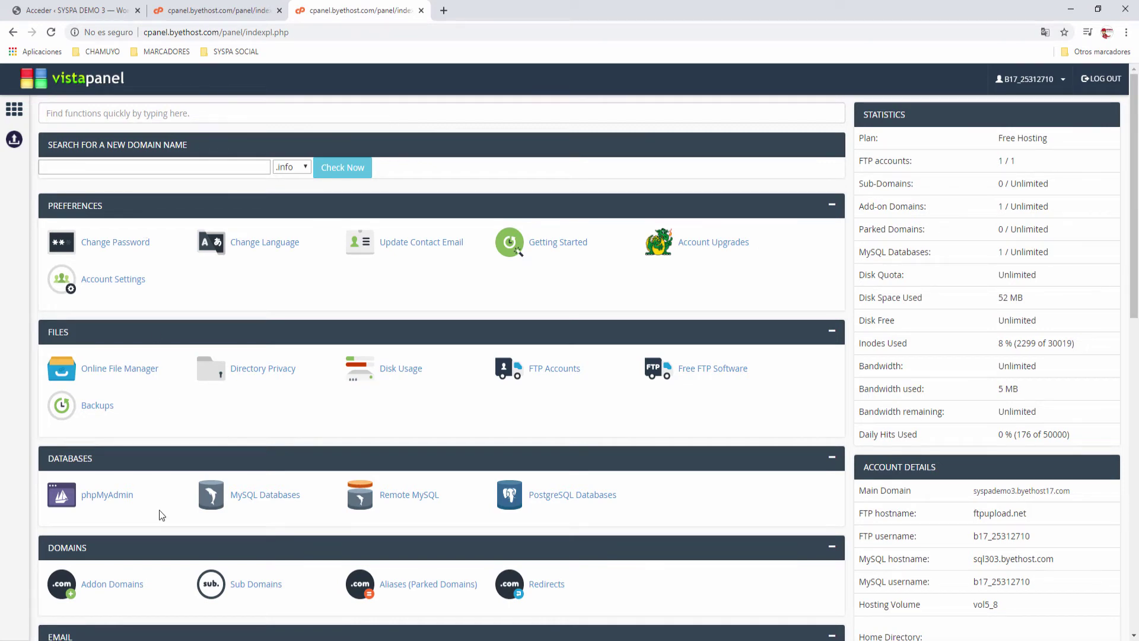
Step: Browse to syspademo3.ga/htdocs in the Online File Manager
{"action": "left_click", "coordinate": [148, 373]}
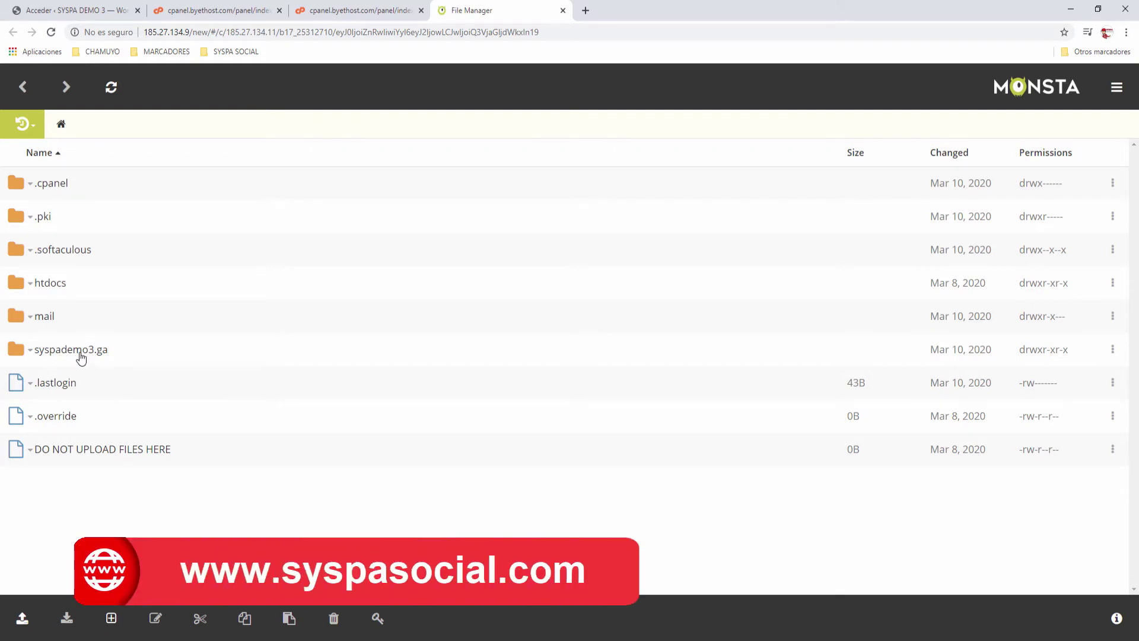
{"action": "left_click", "coordinate": [81, 356]}
{"action": "left_click", "coordinate": [51, 221]}
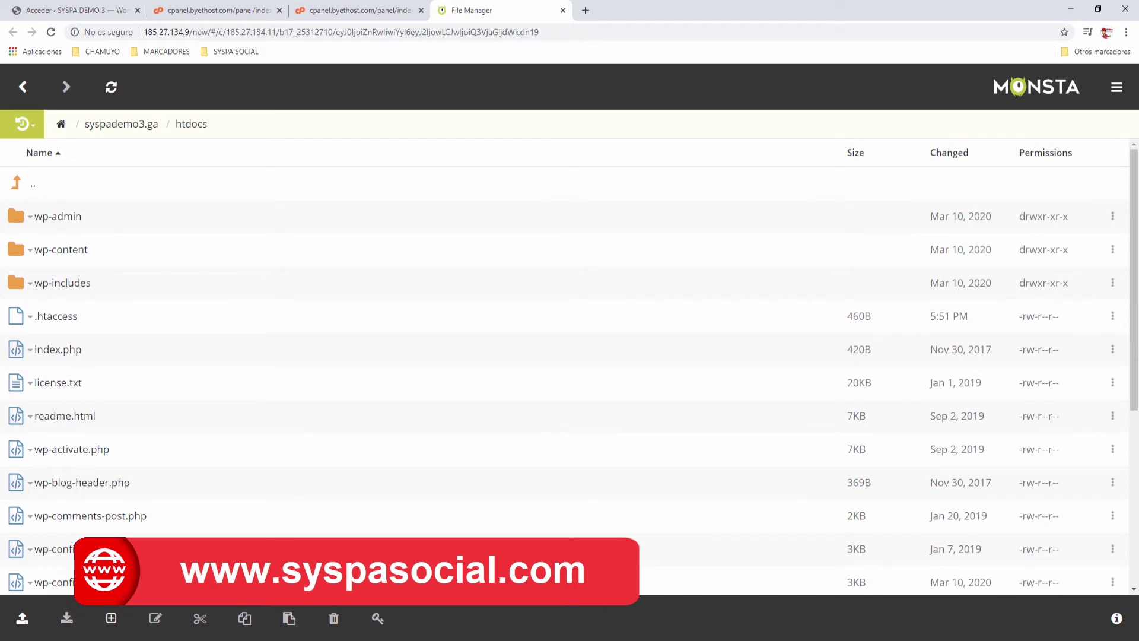
Step: Edit wp-config.php, select the DB_NAME value on line 23, then close the file manager
{"action": "right_click", "coordinate": [89, 580]}
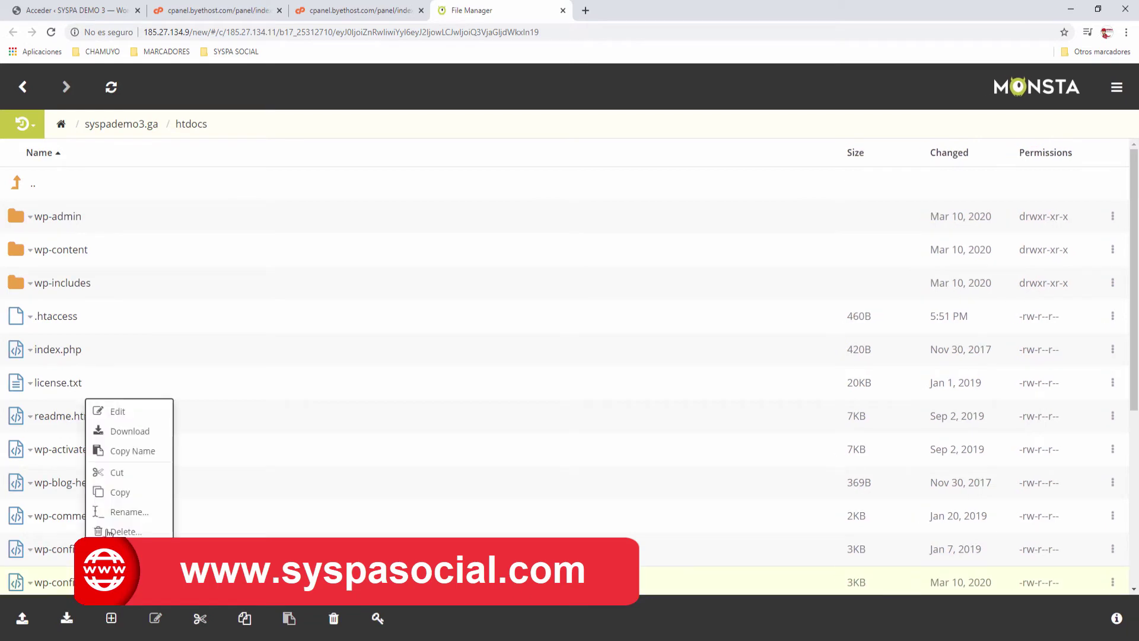
{"action": "left_click", "coordinate": [126, 412]}
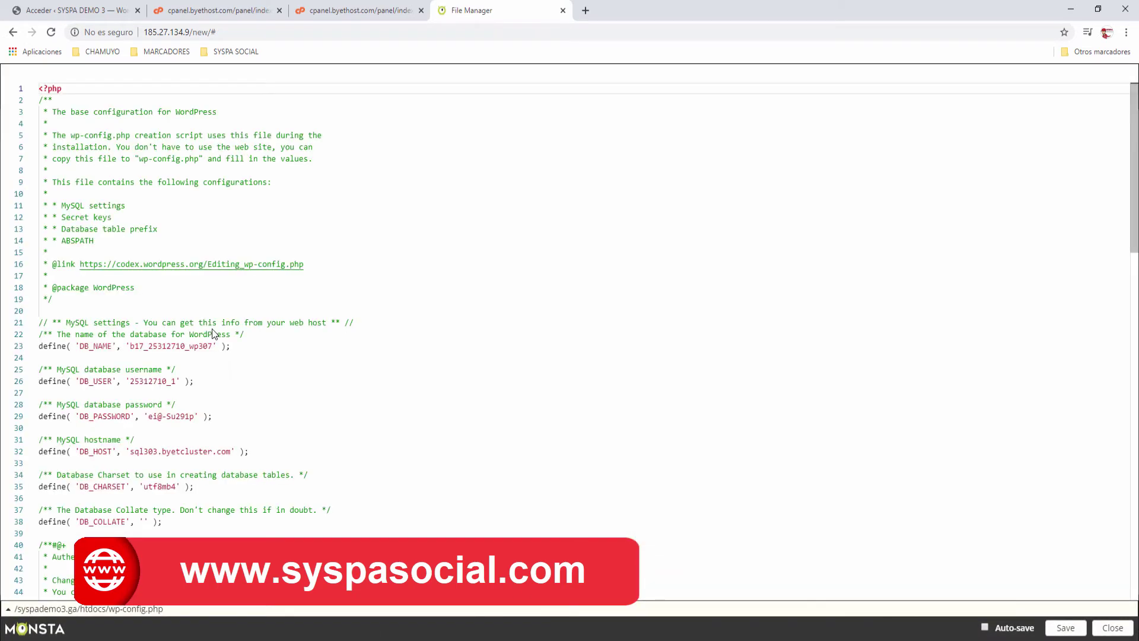
{"action": "left_click_drag", "start_coordinate": [39, 346], "coordinate": [231, 346]}
{"action": "left_click", "coordinate": [255, 341]}
{"action": "triple_click", "coordinate": [247, 348]}
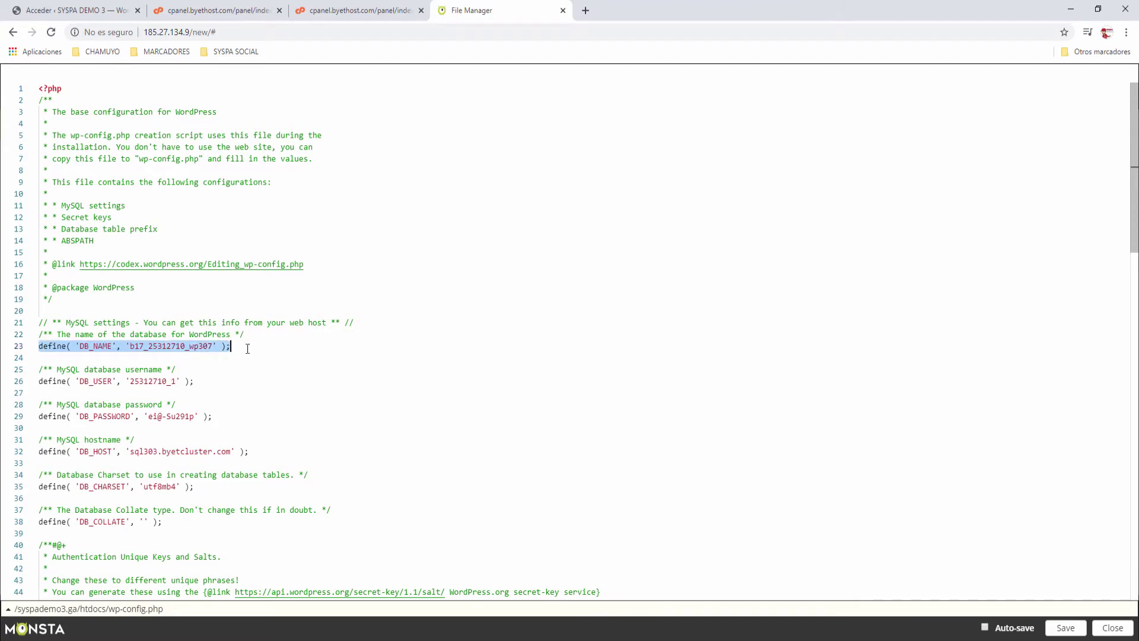
{"action": "left_click", "coordinate": [136, 348]}
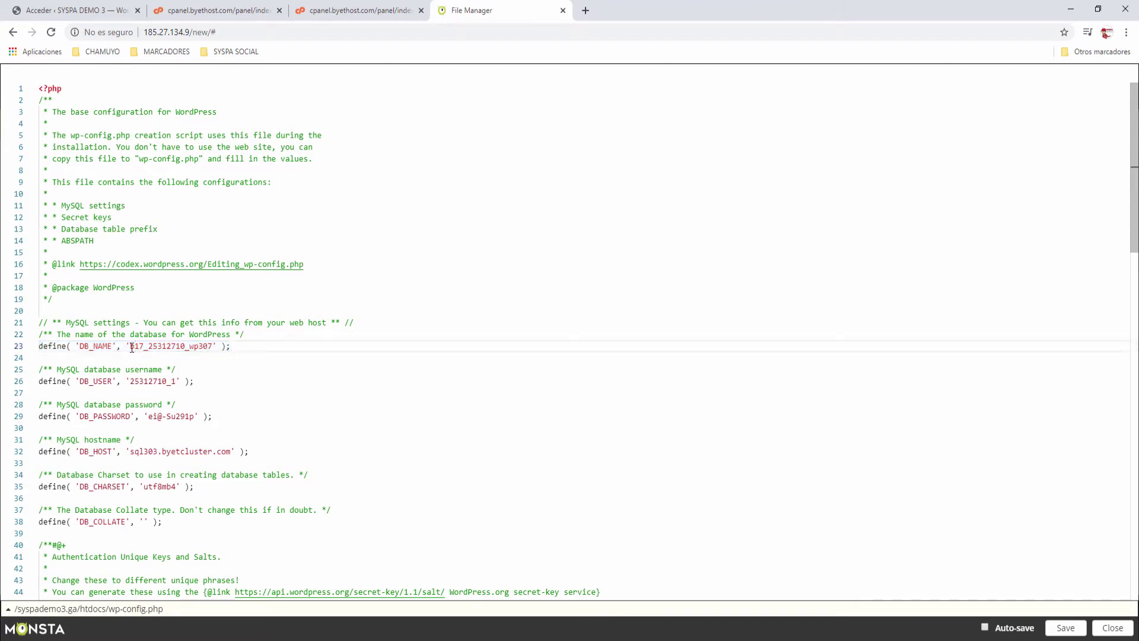
{"action": "left_click_drag", "start_coordinate": [131, 348], "coordinate": [213, 346]}
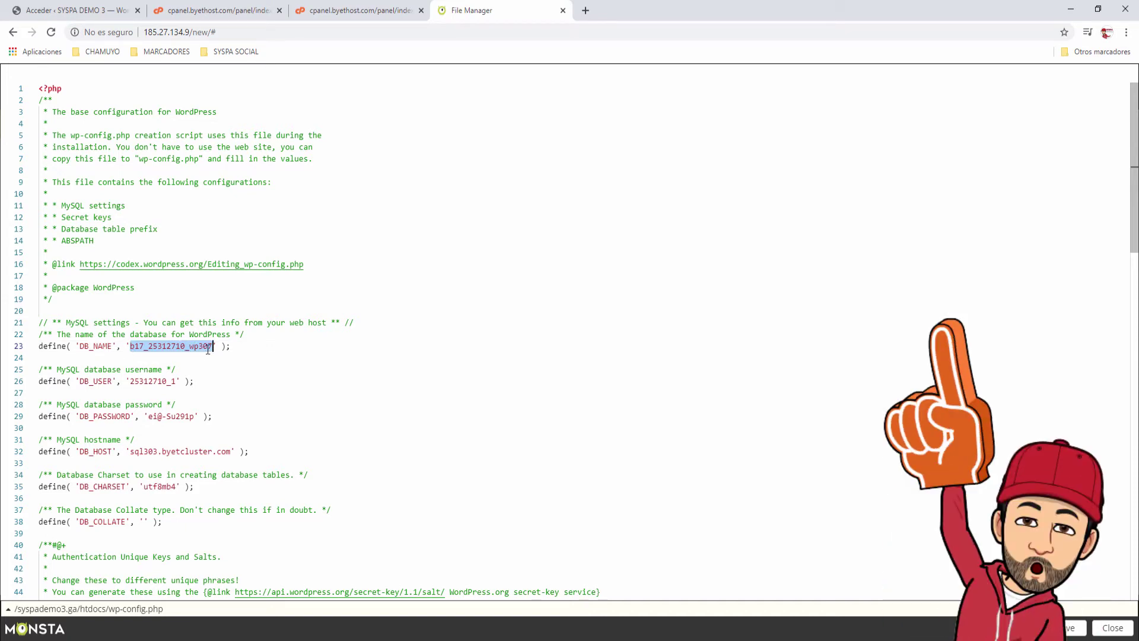
{"action": "left_click", "coordinate": [563, 11]}
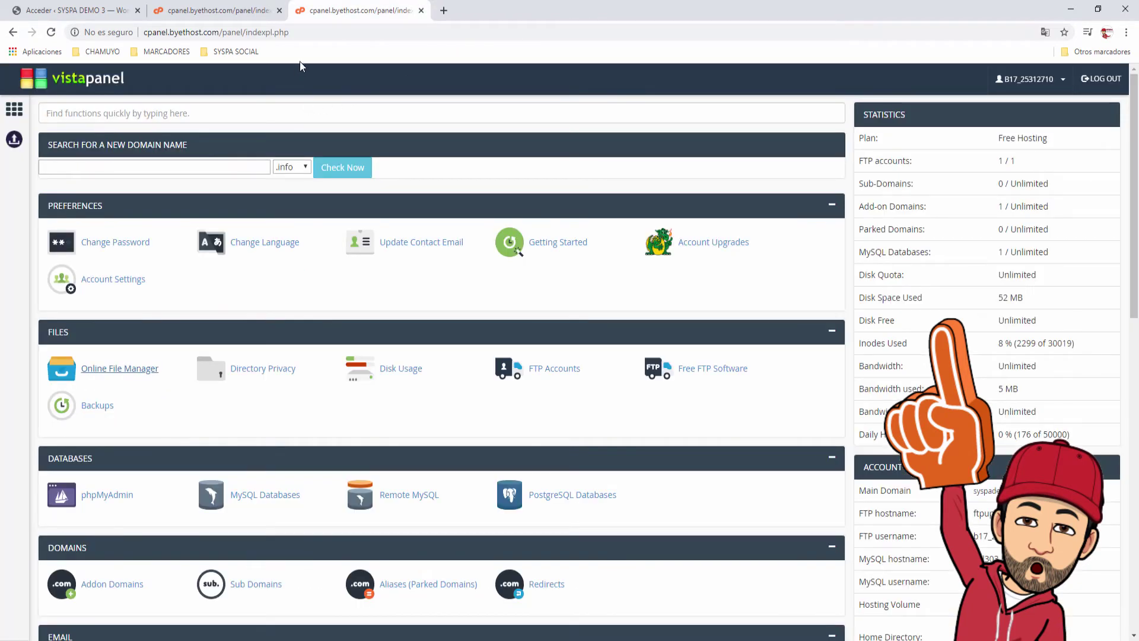
Step: From vistapanel's phpMyAdmin page, connect to the wp307 database
{"action": "left_click", "coordinate": [421, 10]}
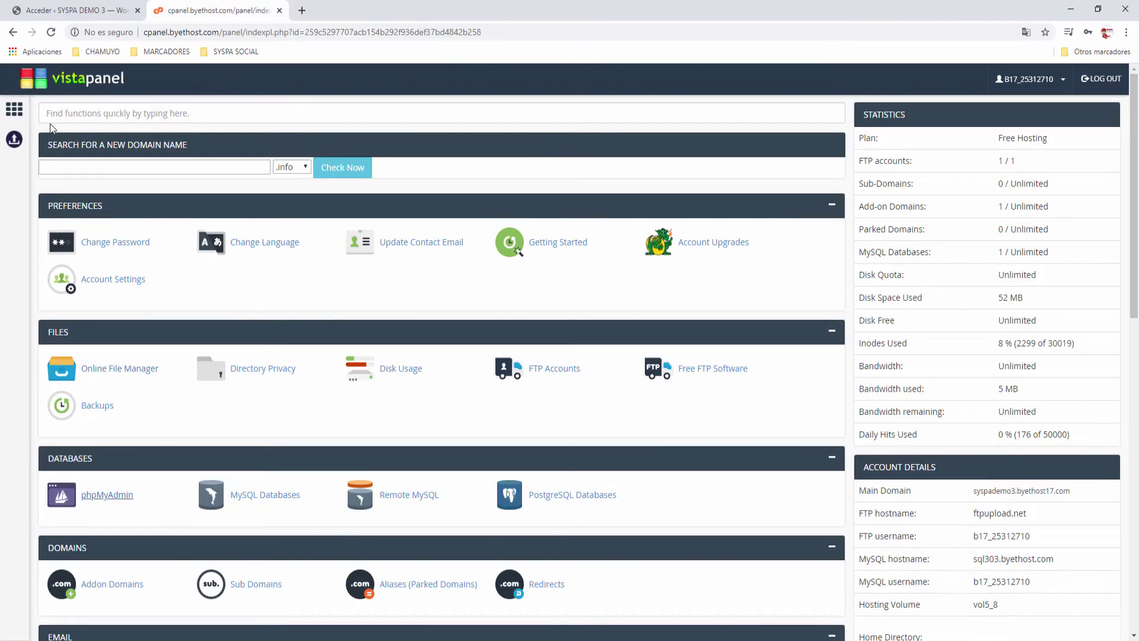
{"action": "left_click", "coordinate": [107, 498]}
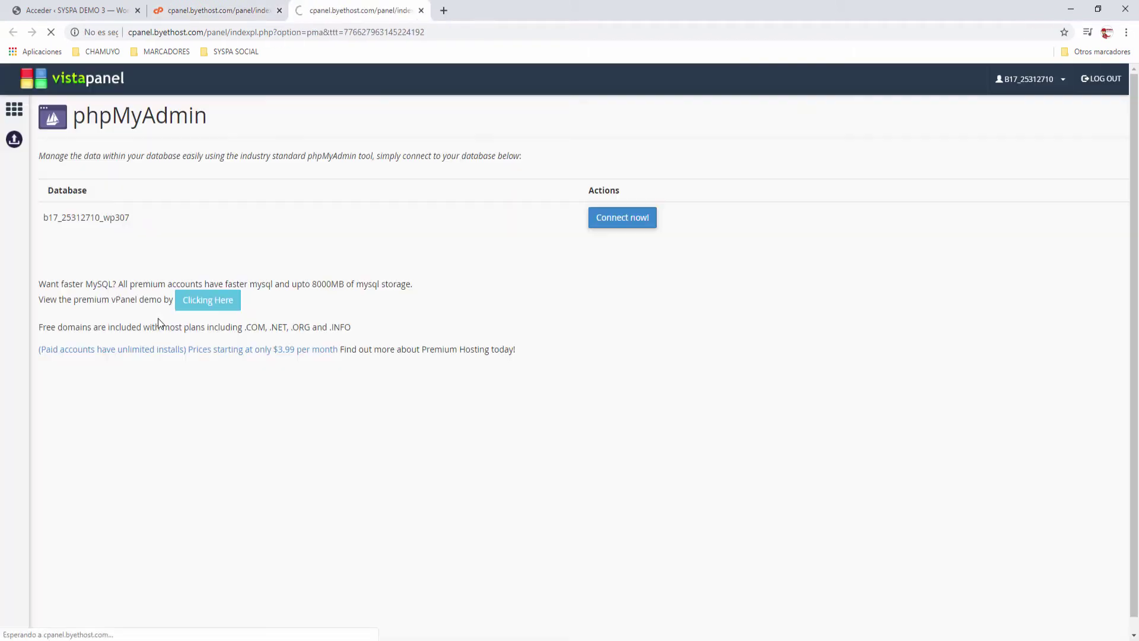
{"action": "left_click_drag", "start_coordinate": [126, 217], "coordinate": [102, 216]}
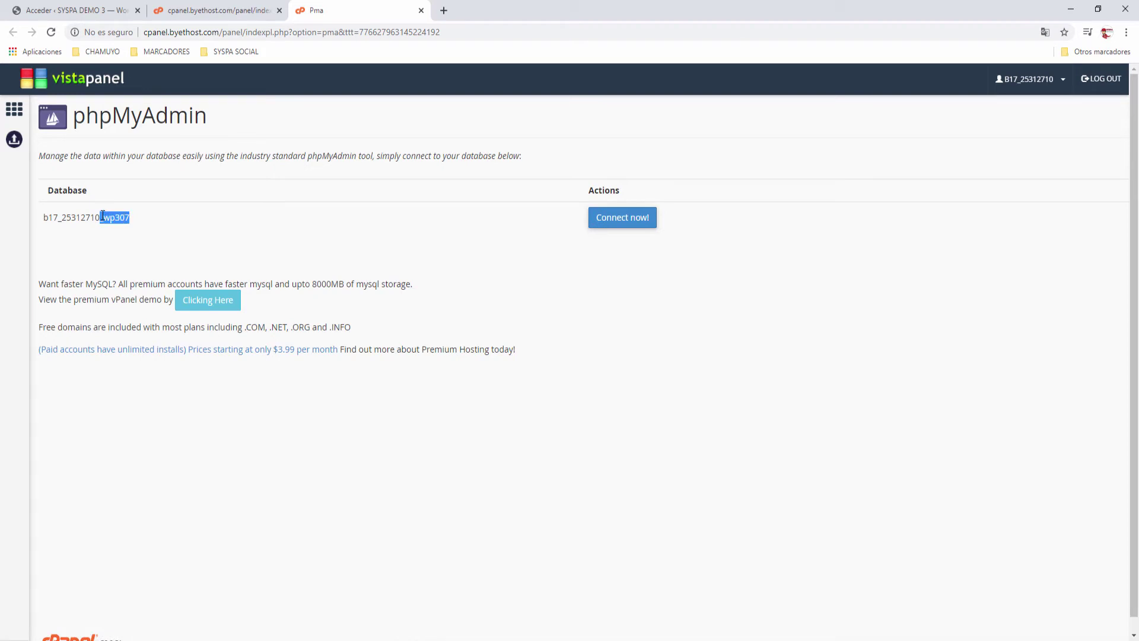
{"action": "left_click", "coordinate": [410, 265]}
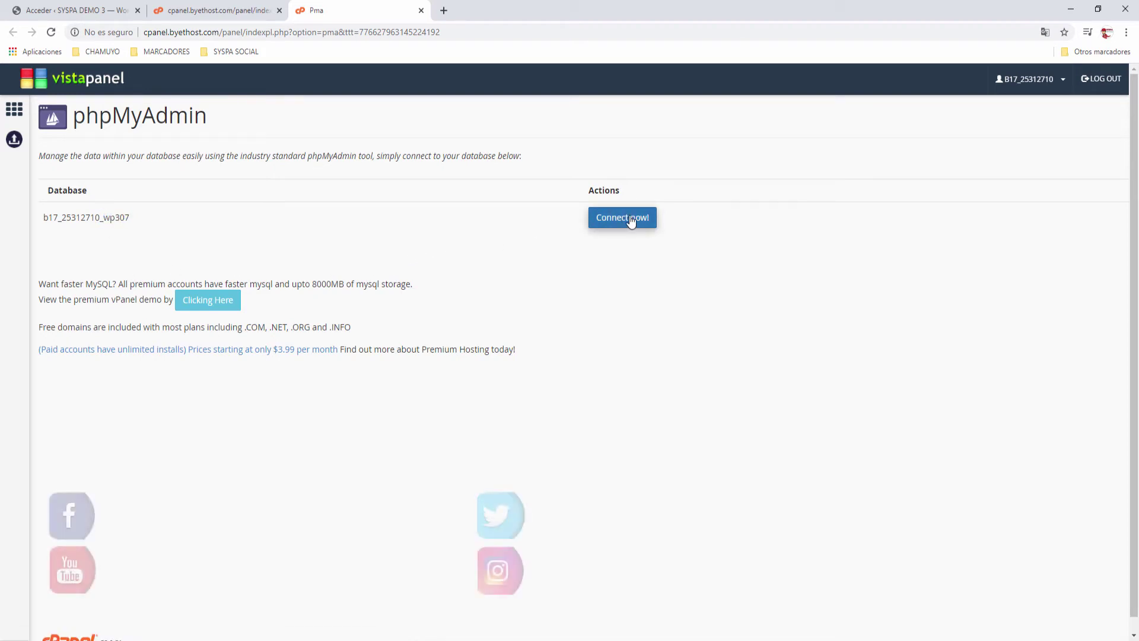
{"action": "left_click", "coordinate": [623, 218]}
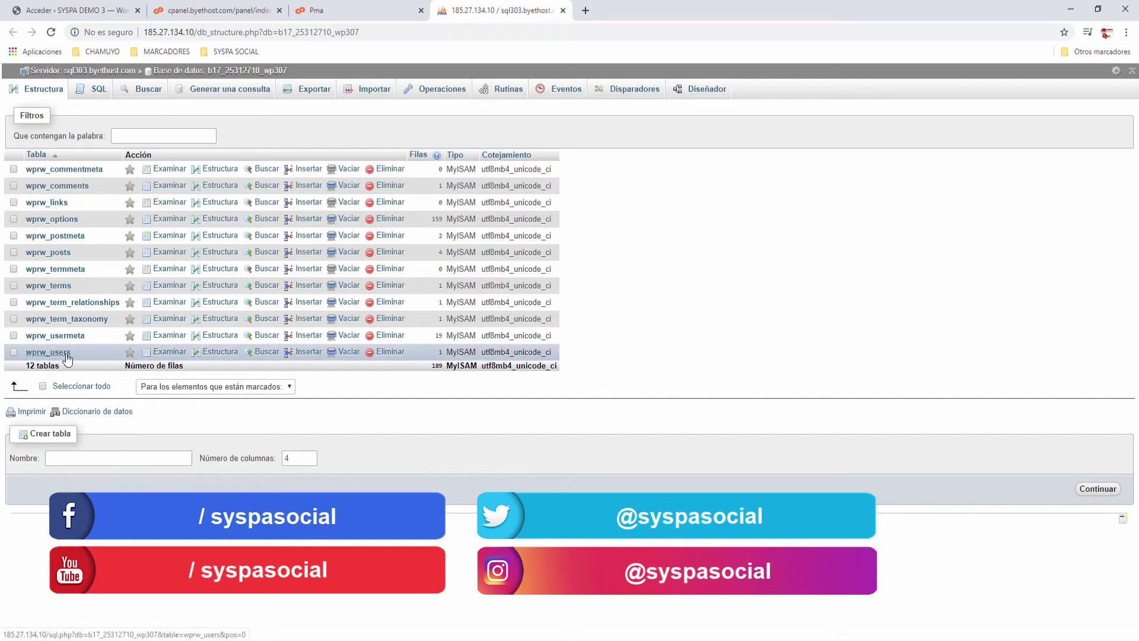
Step: Open the wprw_users table and edit the admin row
{"action": "left_click", "coordinate": [59, 354]}
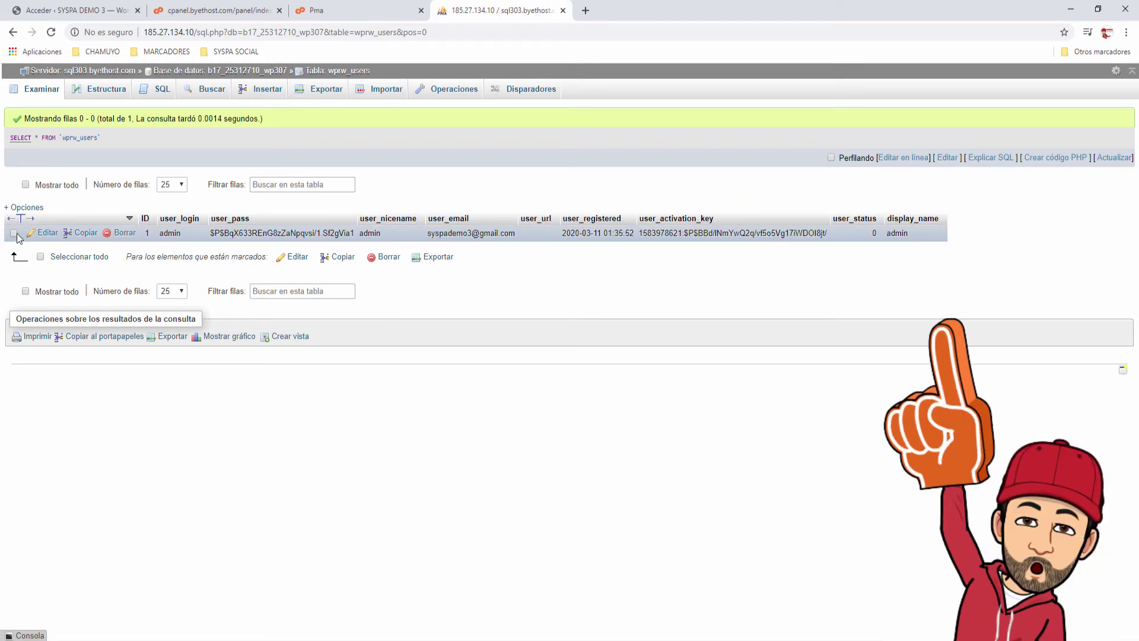
{"action": "left_click", "coordinate": [47, 234]}
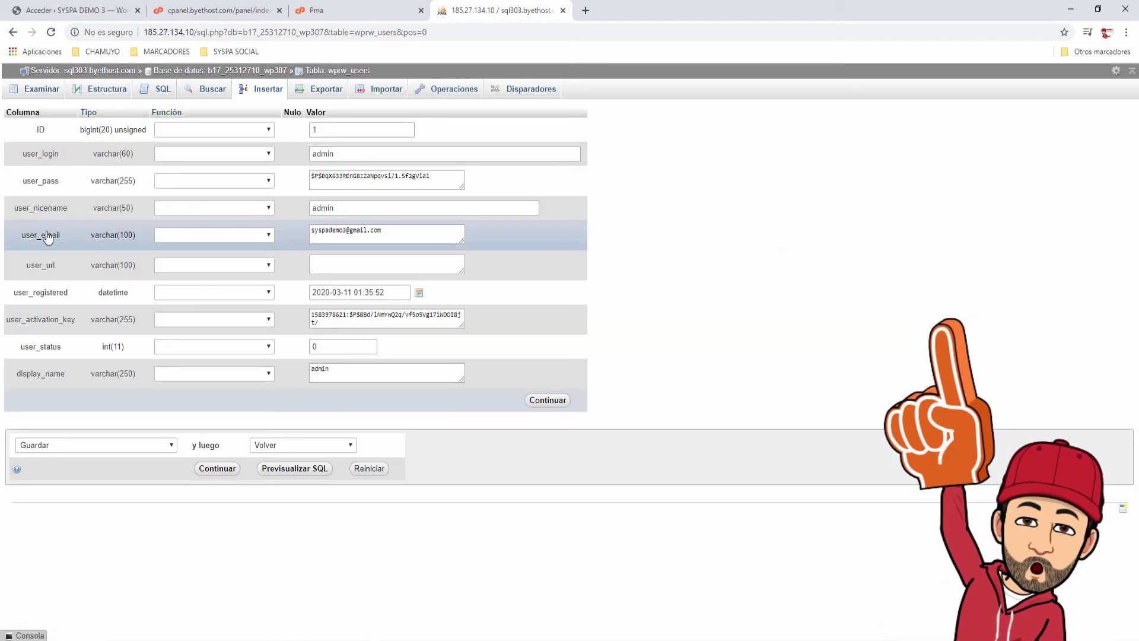
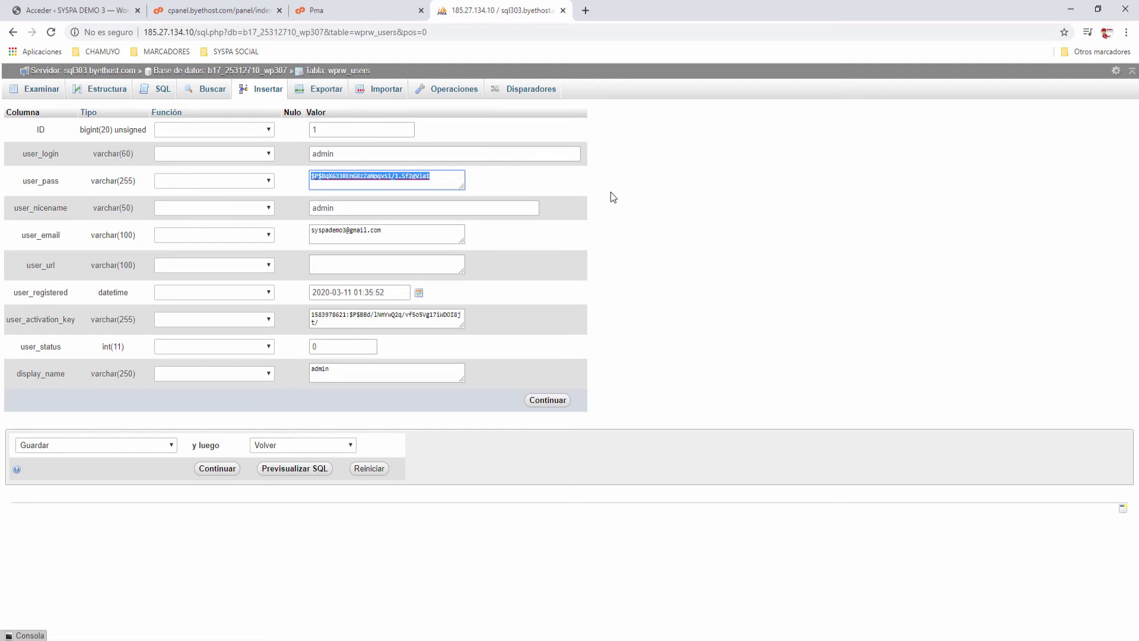
Step: Enter a new plain-text password in the wprw_users user_pass field and set its function to MD5
{"action": "type", "text": "password"}
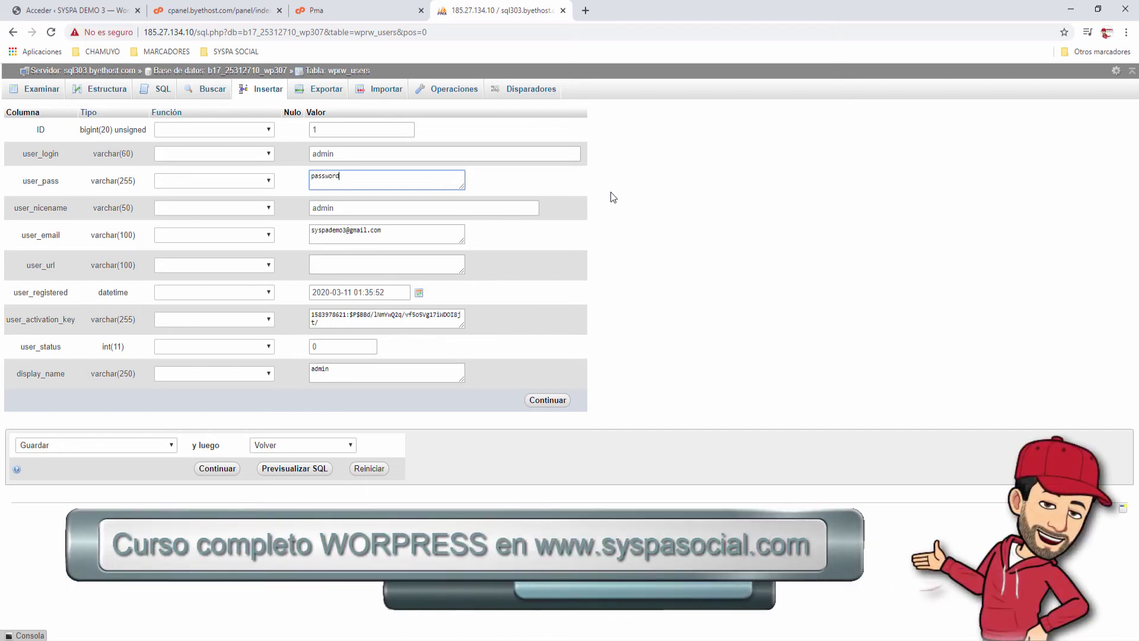
{"action": "type", "text": "prueba"}
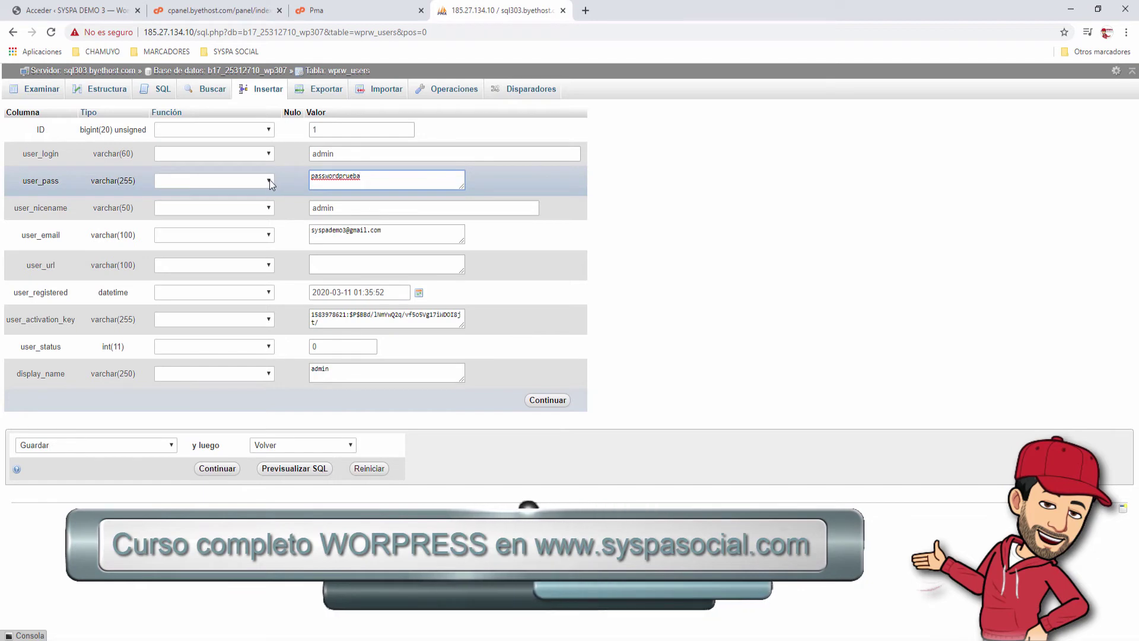
{"action": "left_click", "coordinate": [180, 181]}
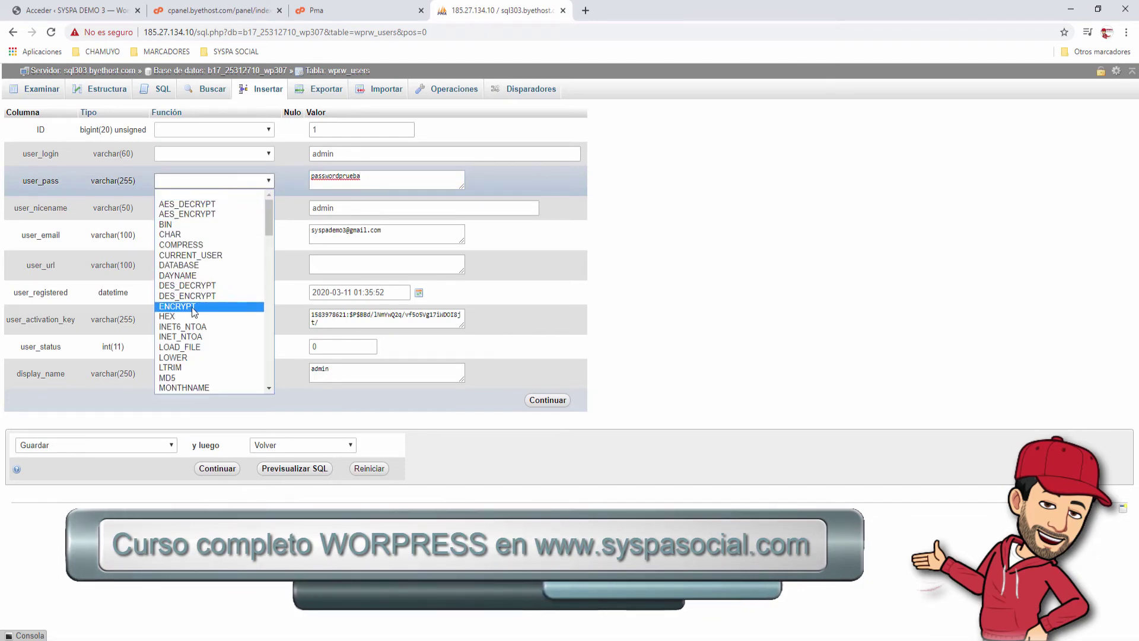
{"action": "left_click", "coordinate": [178, 377]}
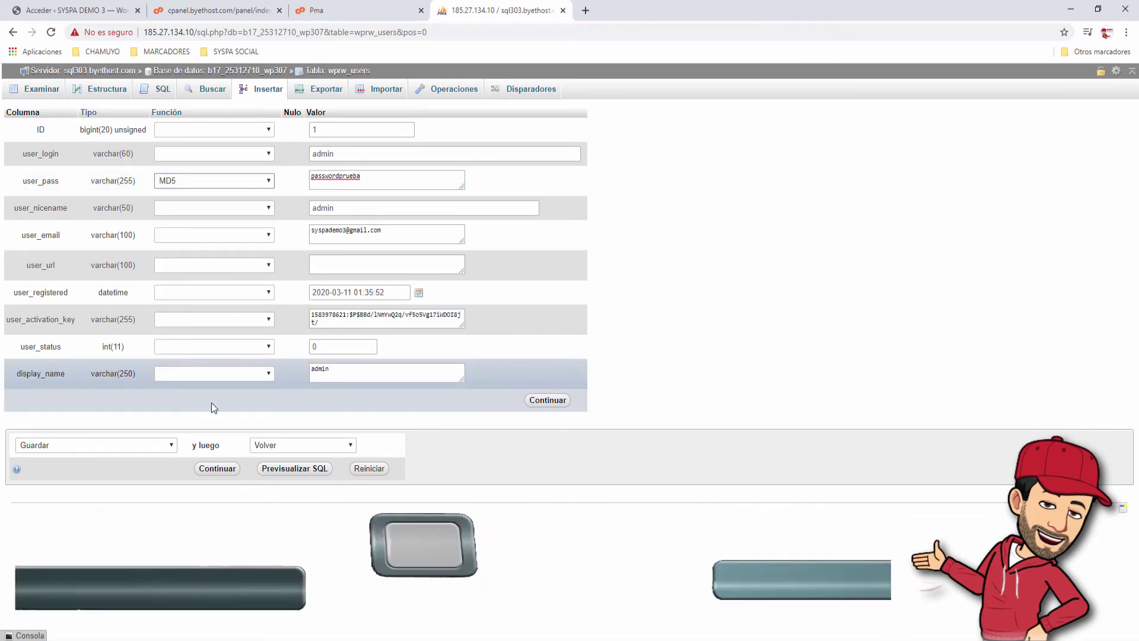
Step: Save the admin row's MD5 password update, close phpMyAdmin, and return to the 'Acceder ‹ SYSPA DEMO 3' login tab
{"action": "left_click", "coordinate": [547, 401]}
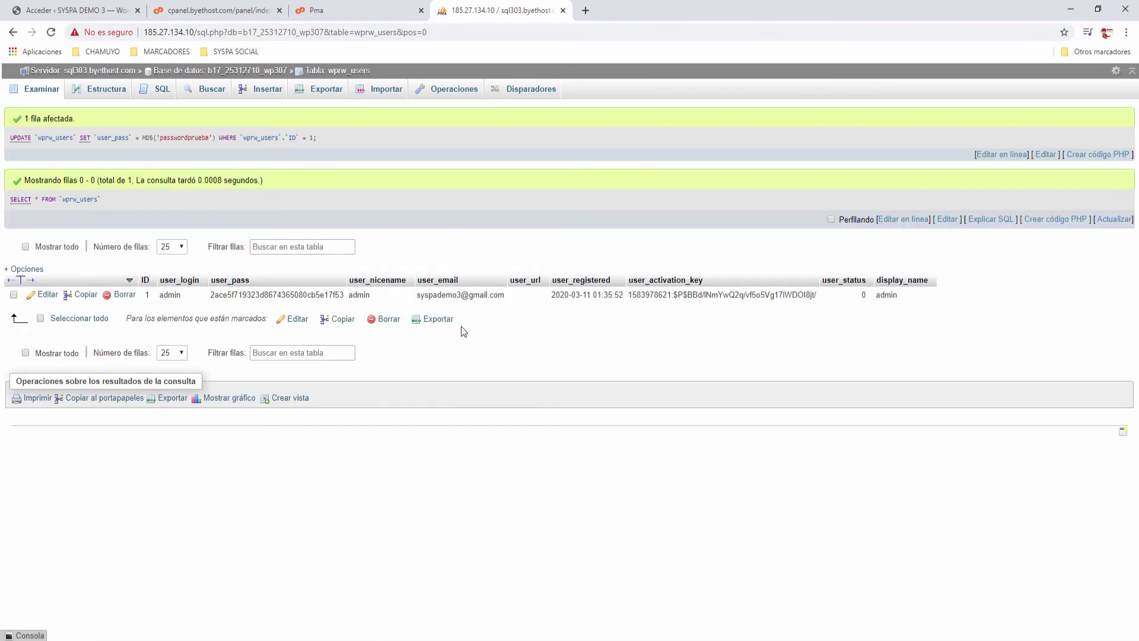
{"action": "left_click", "coordinate": [563, 11]}
{"action": "left_click", "coordinate": [77, 11]}
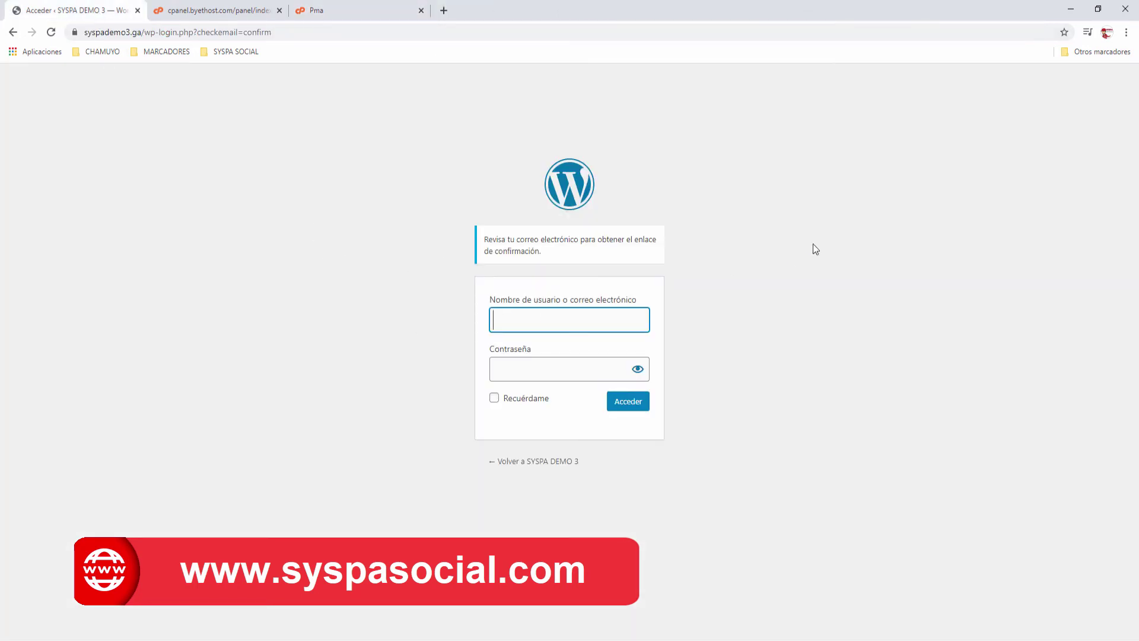
Step: Log in to WordPress as admin with the new password and dismiss Chrome's save-password offer
{"action": "type", "text": "admin"}
{"action": "key", "text": "Tab"}
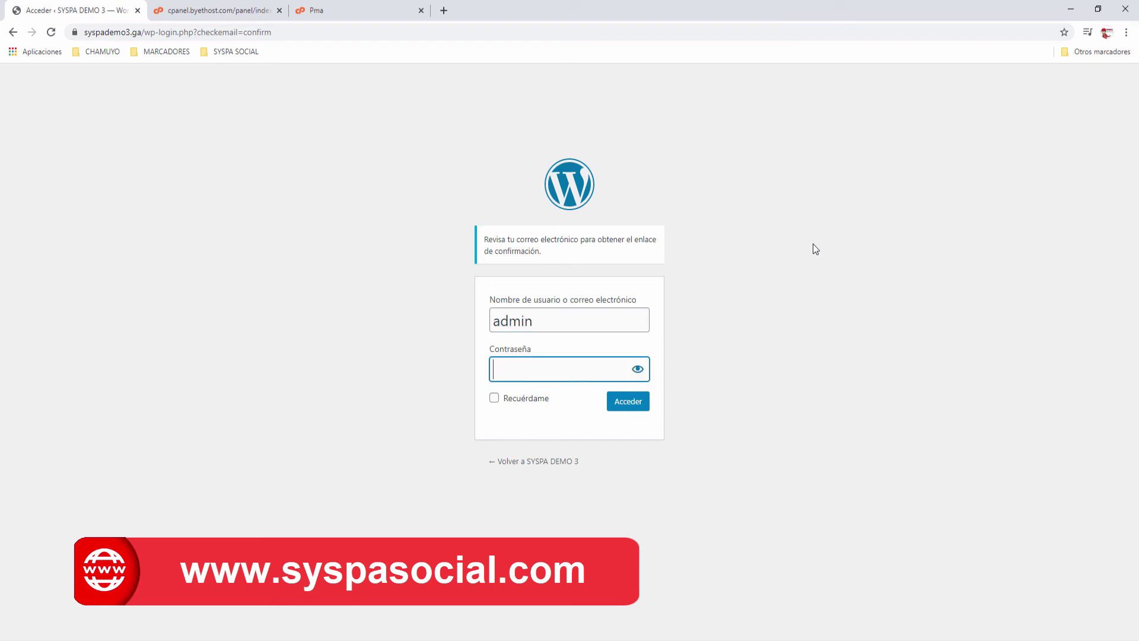
{"action": "type", "text": "*************"}
{"action": "key", "text": "Return"}
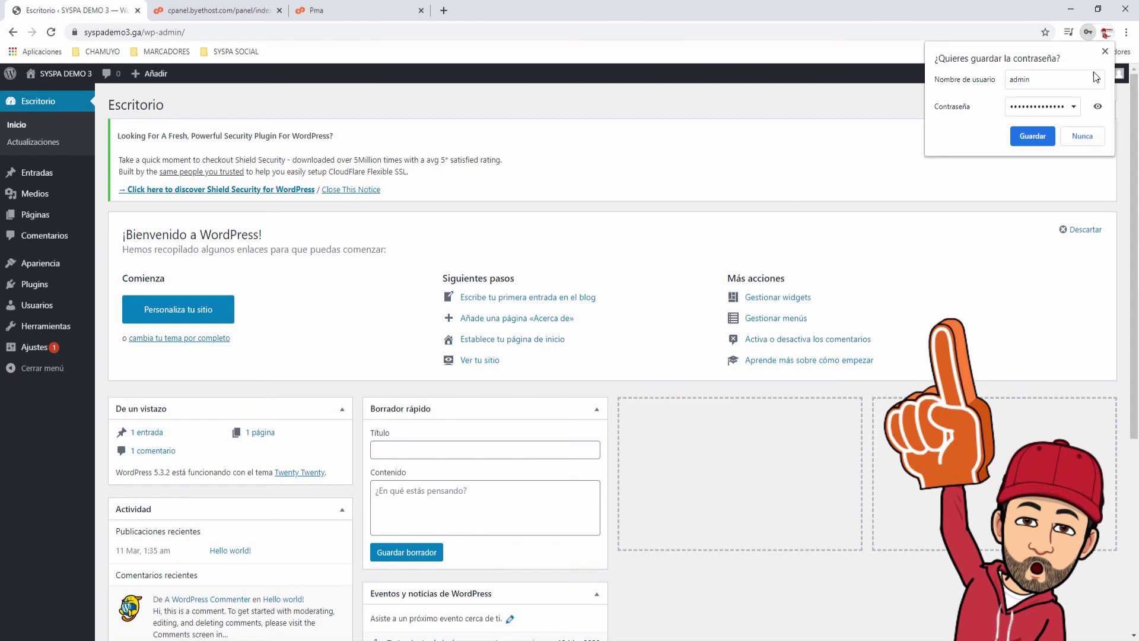
{"action": "left_click", "coordinate": [1105, 52]}
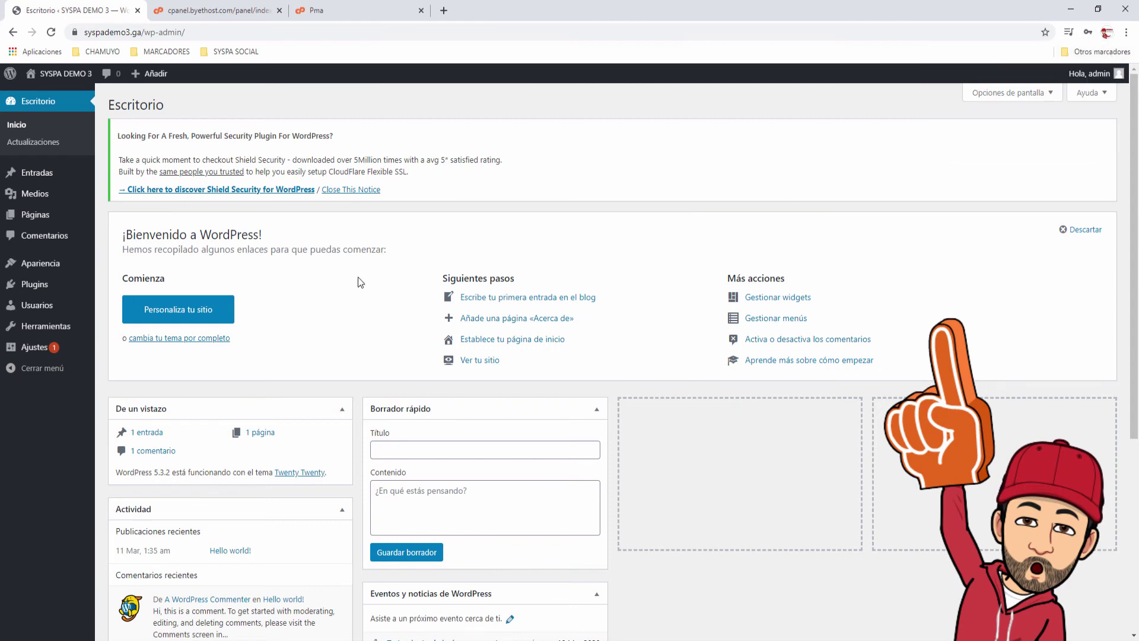